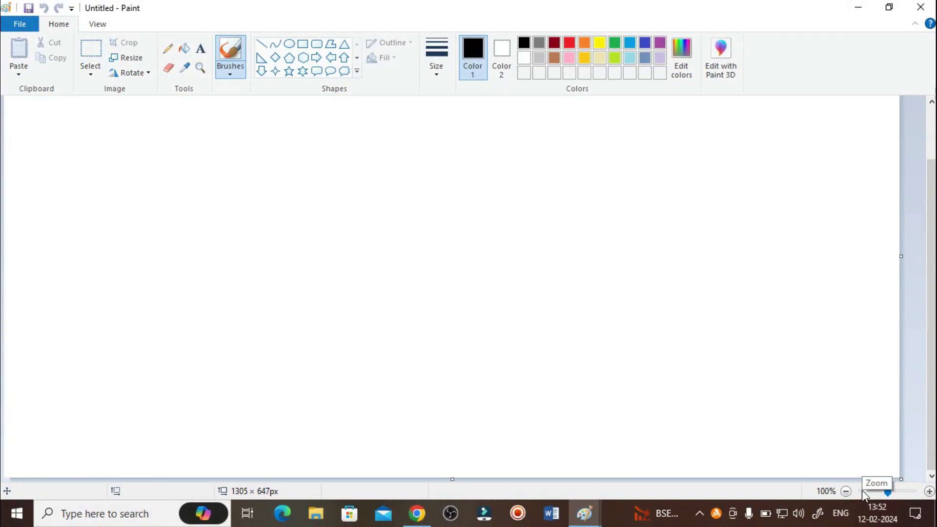
Shrink the blank canvas to about 1170 × 481 px.
drag(901, 479, 823, 388)
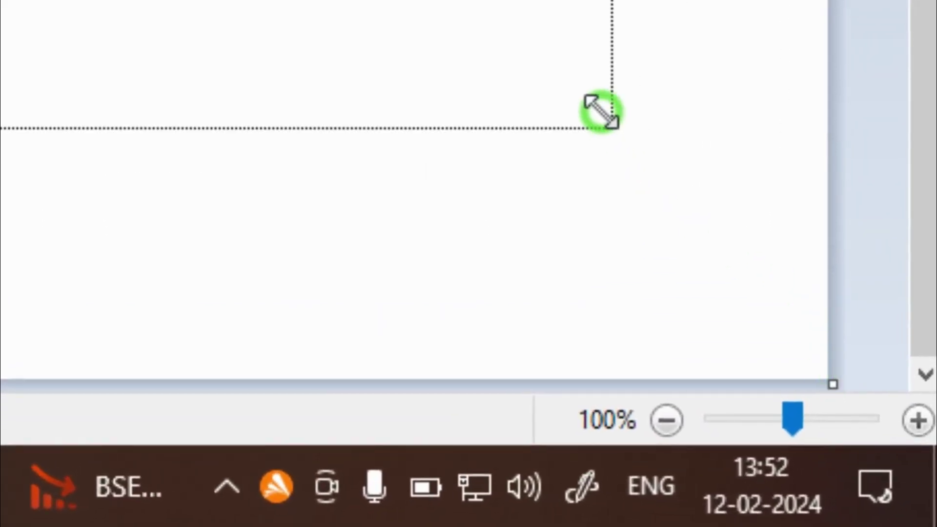
drag(601, 112, 550, 42)
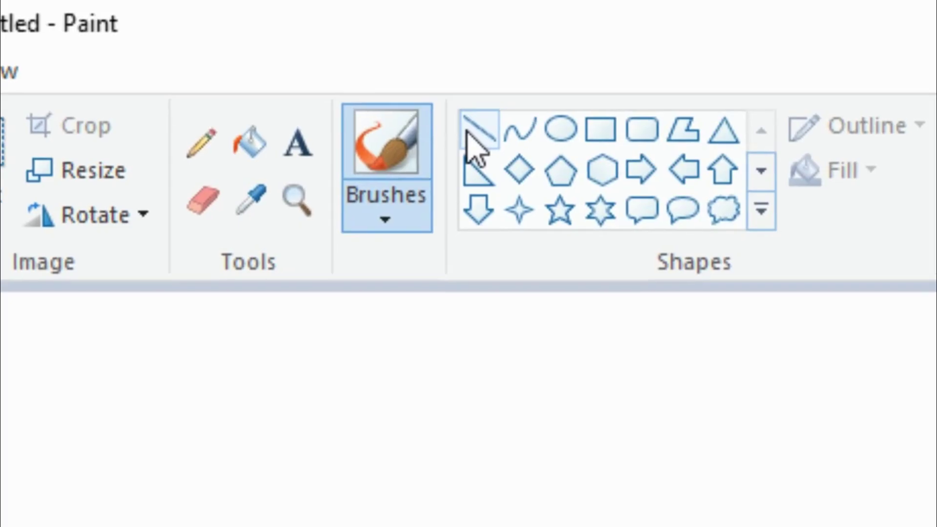
Draw a green diagonal line about 451 × 486 px ending at the canvas's lower-left corner, and fill the upper-left triangle green.
click(243, 31)
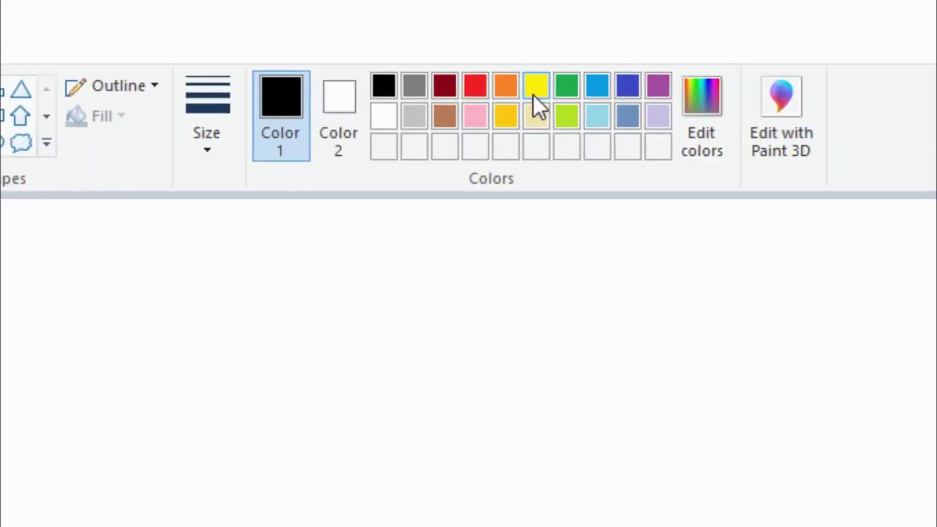
click(518, 126)
drag(309, 98, 4, 428)
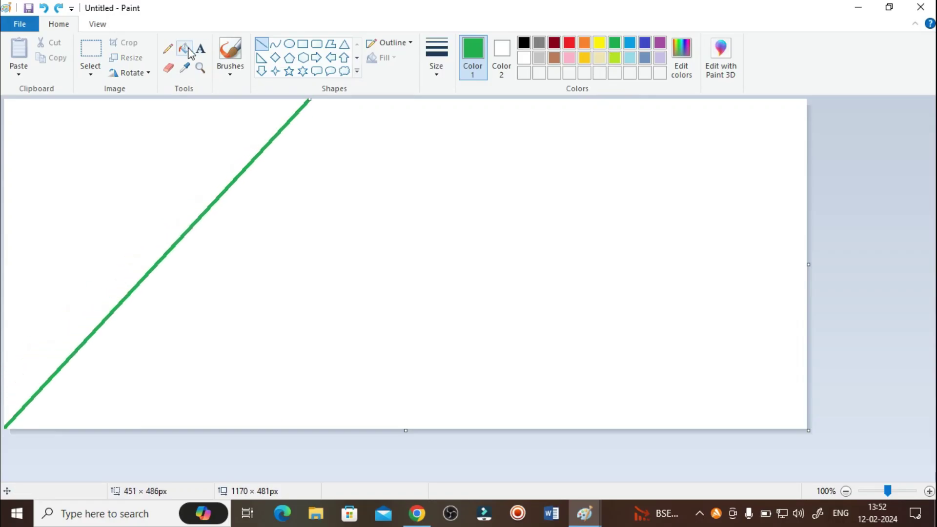
click(188, 48)
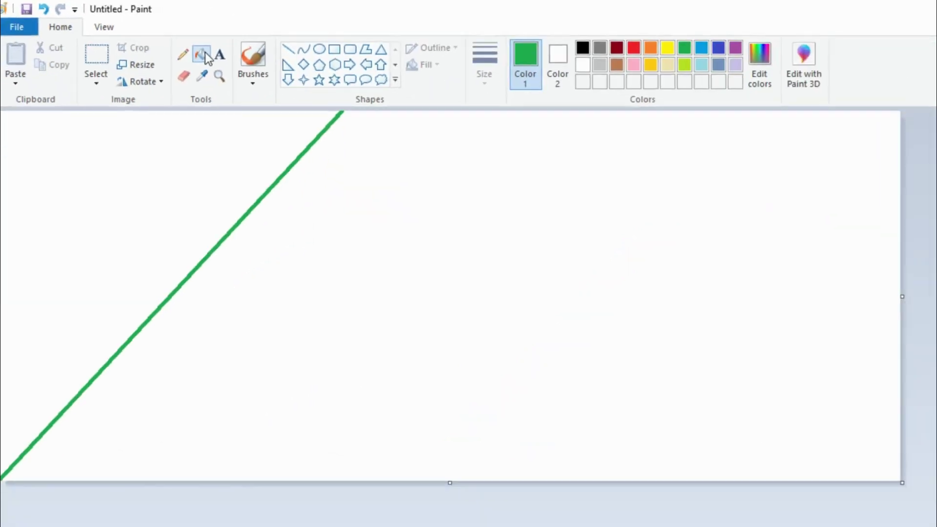
click(333, 457)
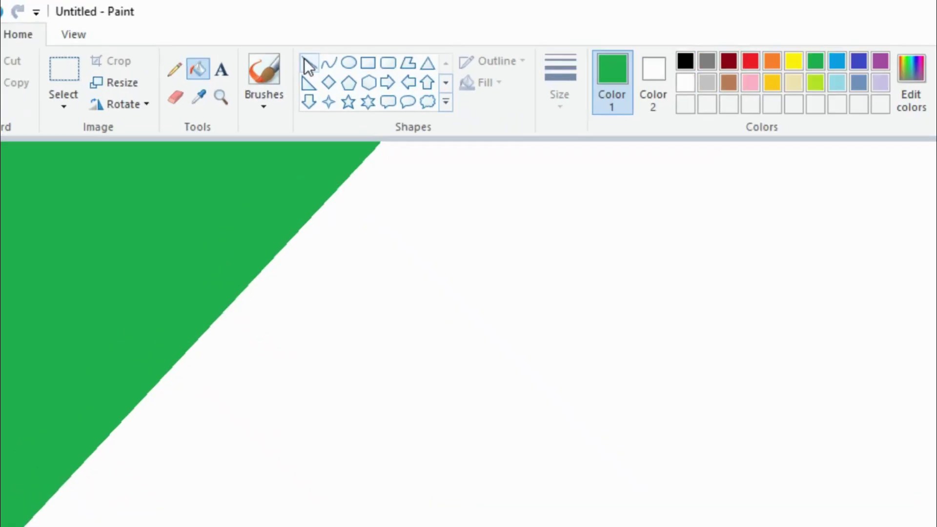
Draw a lime diagonal line about 418 × 511 px across the white area and fill the band between it and the green triangle lime.
click(261, 45)
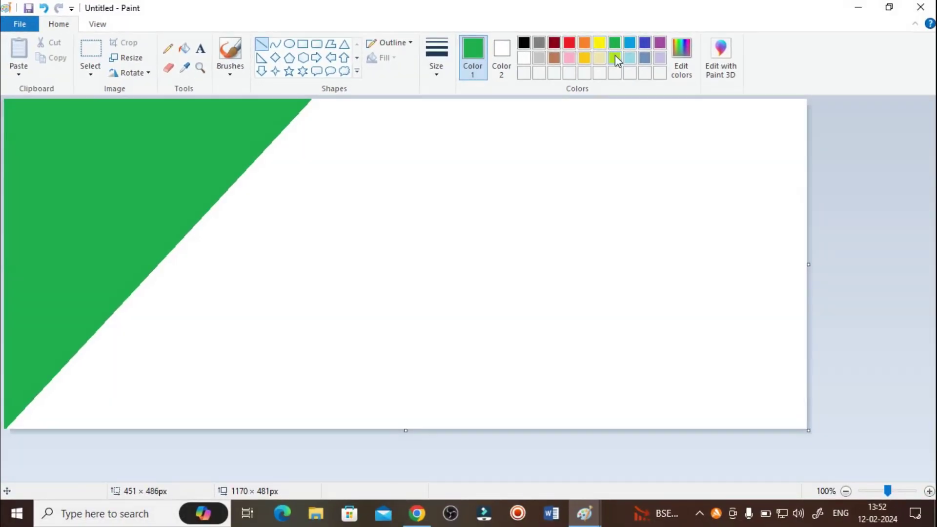
click(614, 58)
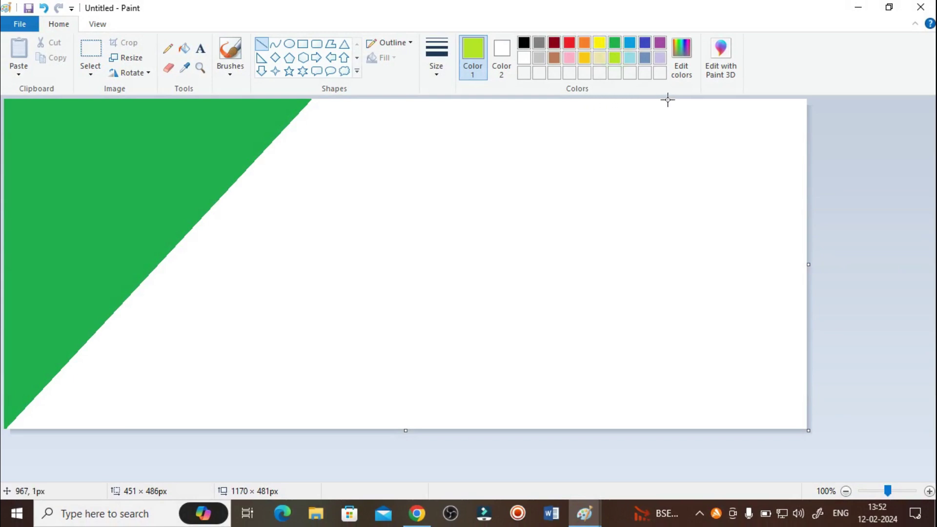
click(187, 47)
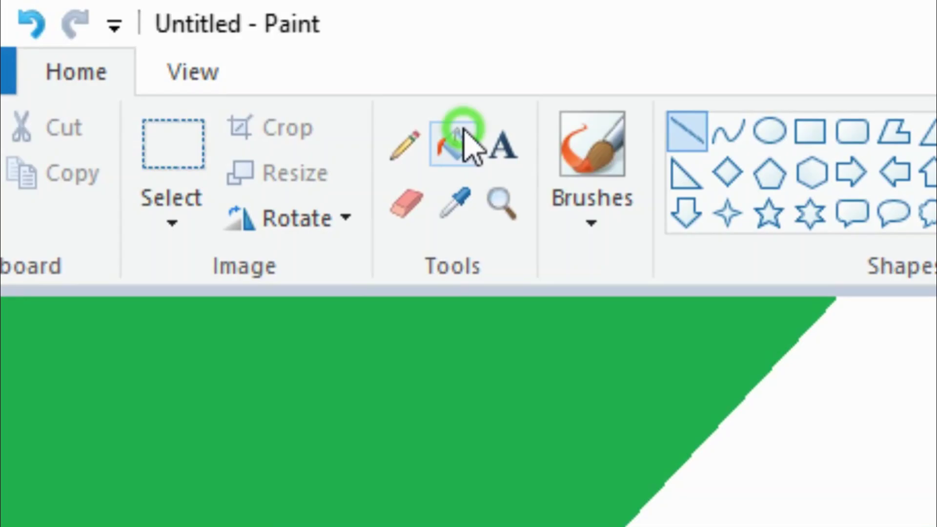
click(463, 130)
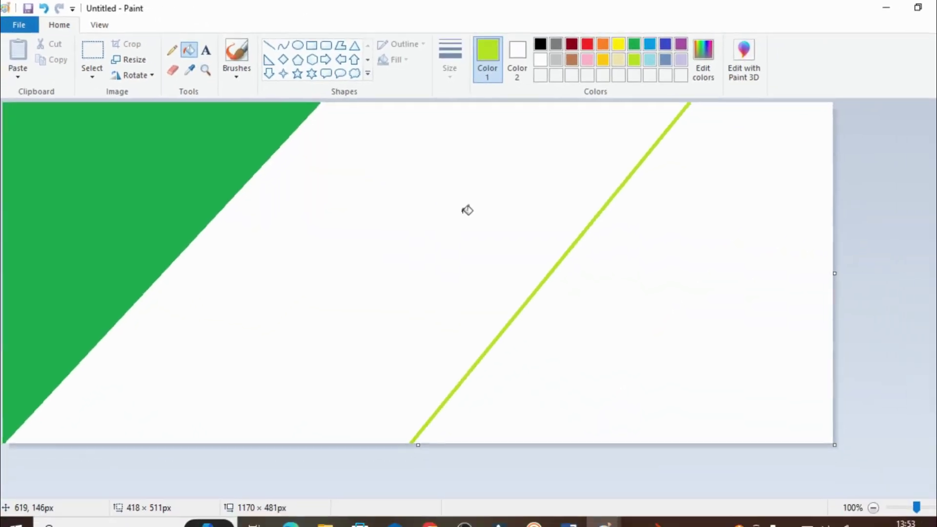
click(453, 203)
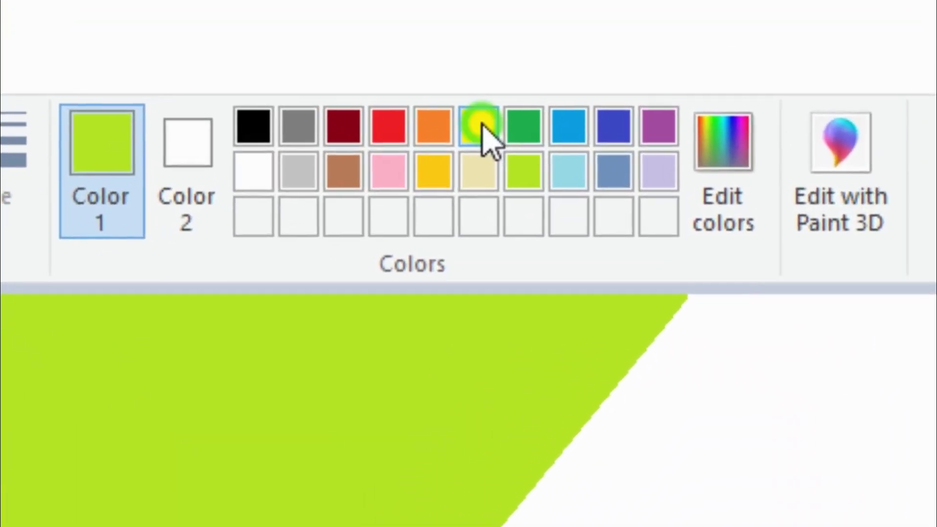
Fill the remaining white area on the canvas's right side with yellow.
click(599, 43)
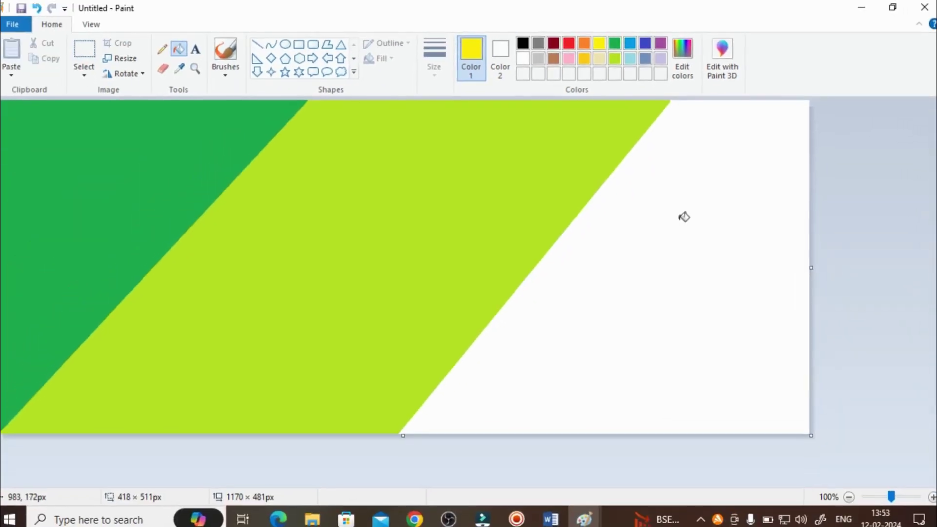
click(681, 223)
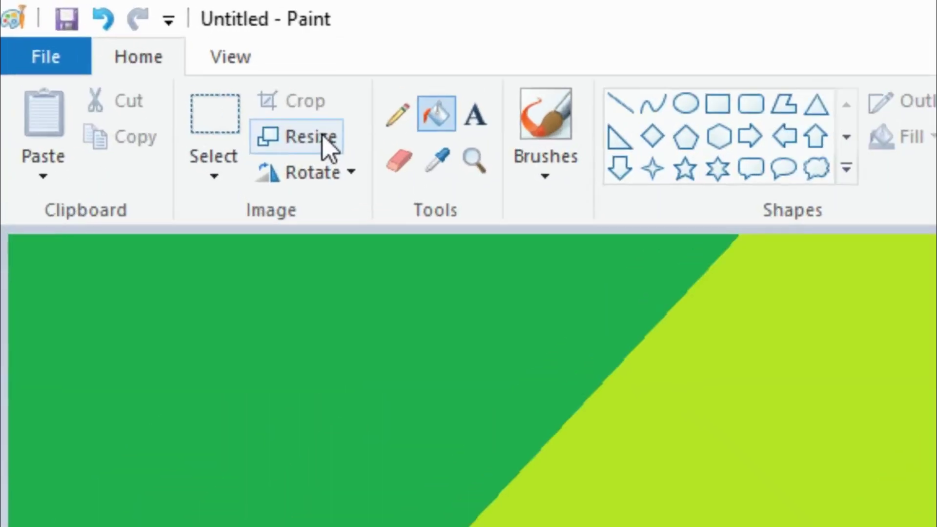
Resize the image by pixels to a horizontal size of 1, without maintaining the aspect ratio.
click(126, 58)
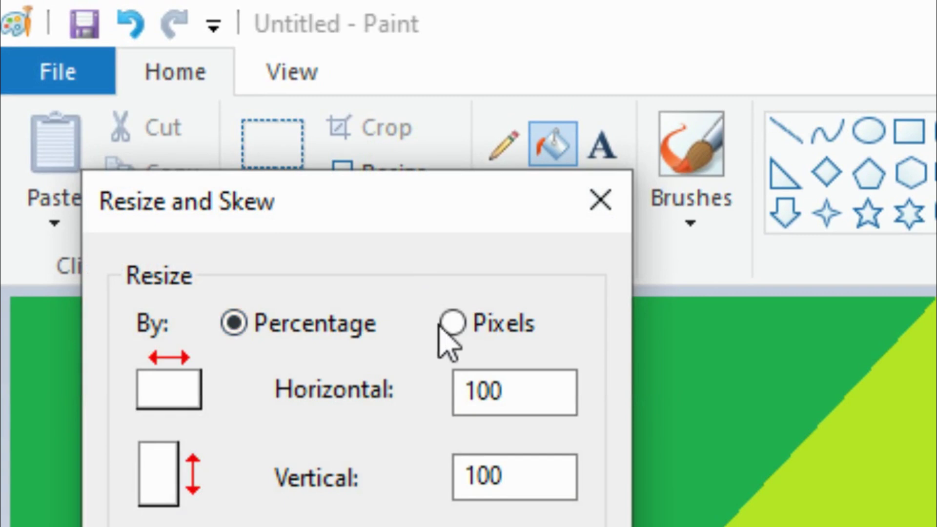
click(456, 323)
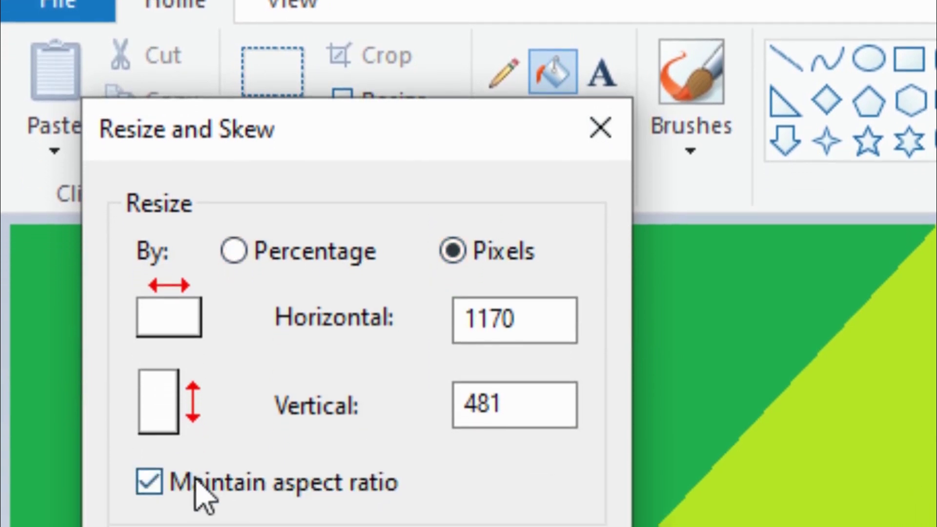
click(151, 466)
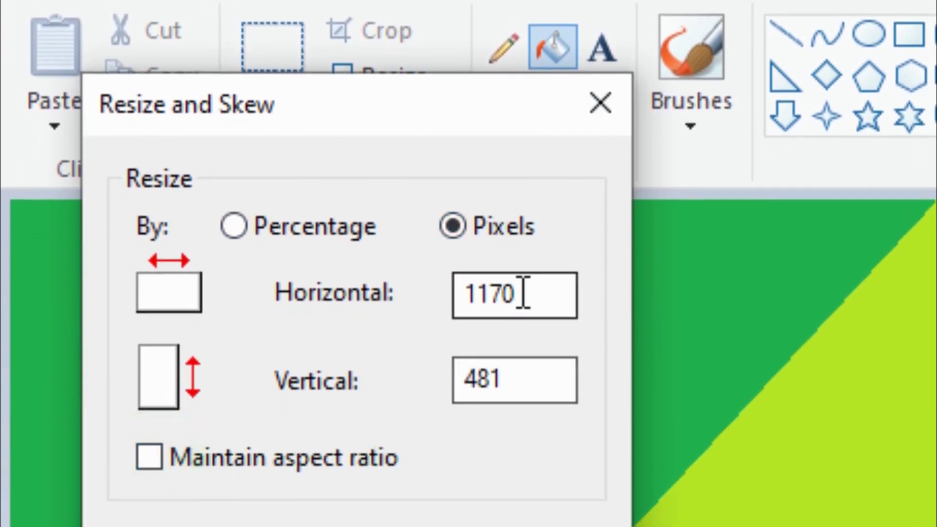
drag(514, 292, 429, 293)
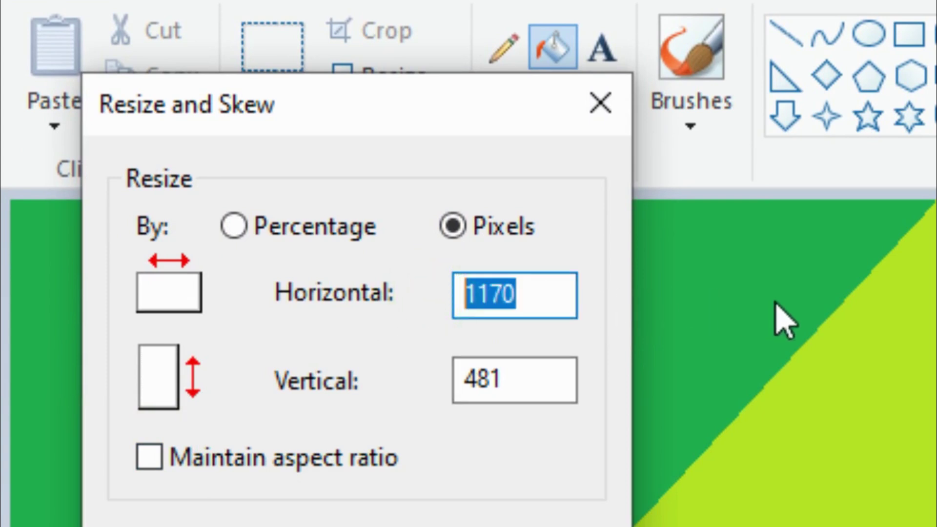
text(1)
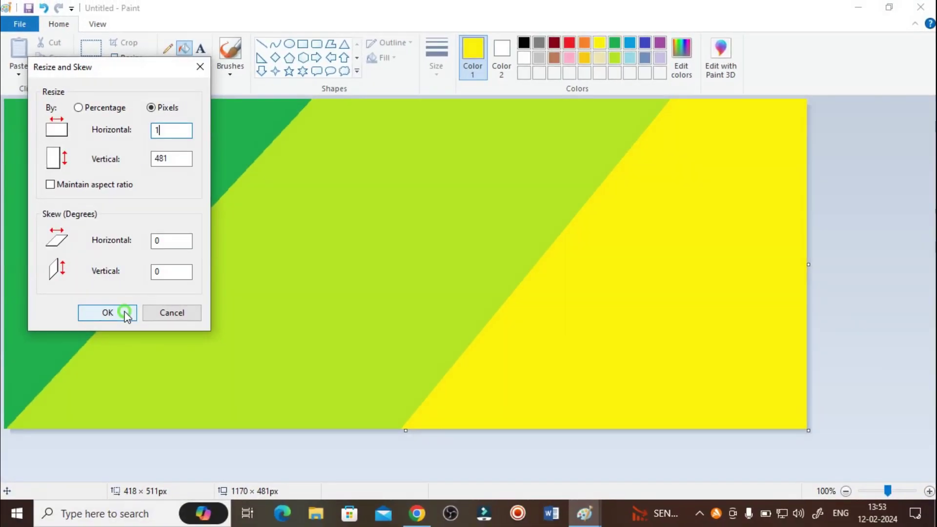
click(125, 314)
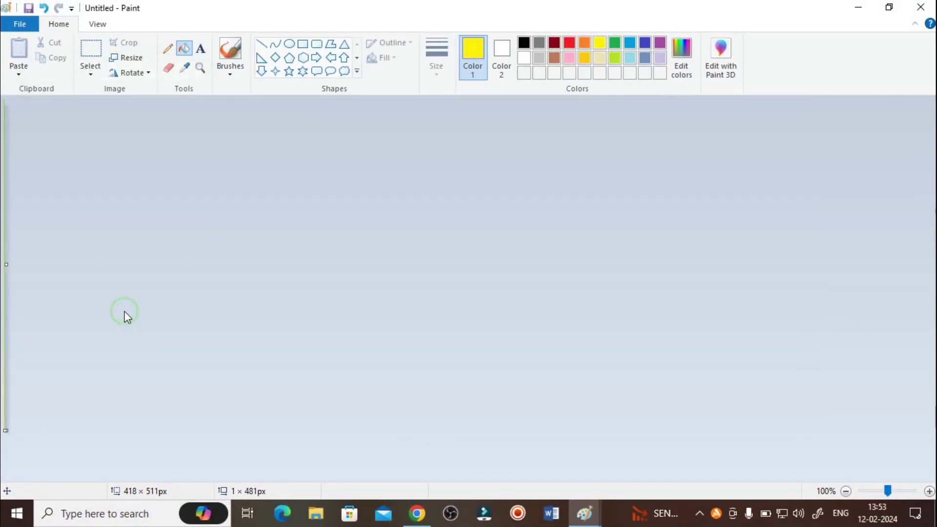
Stretch the one-pixel strip to a horizontal size of 1000 pixels without maintaining the aspect ratio, forming a vertical gradient.
click(129, 55)
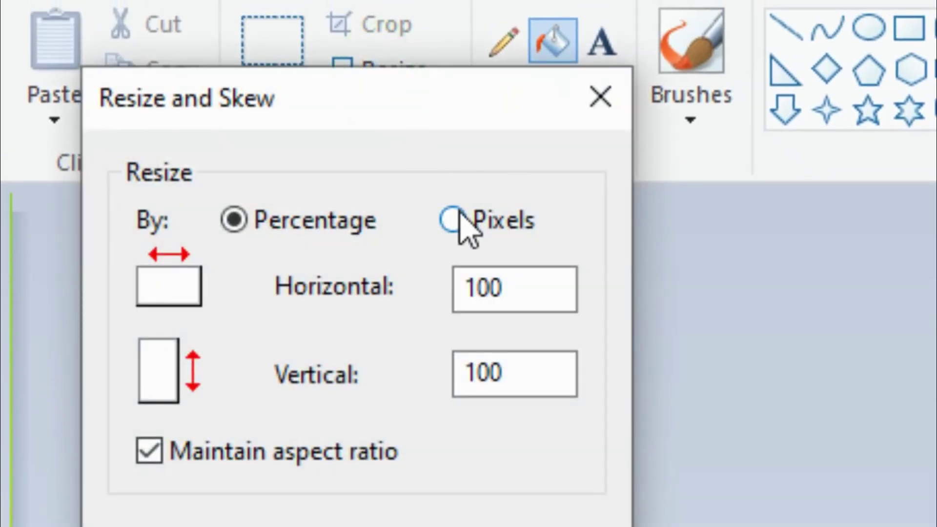
click(464, 228)
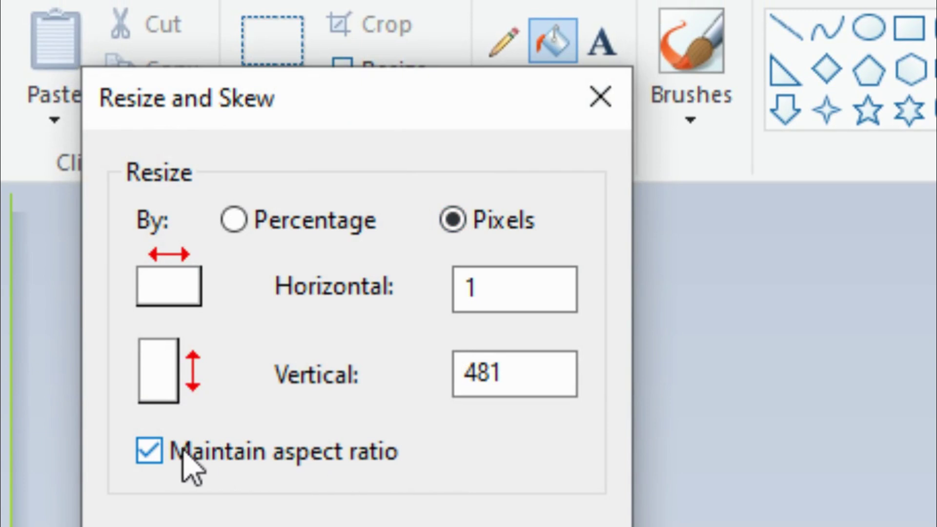
click(151, 452)
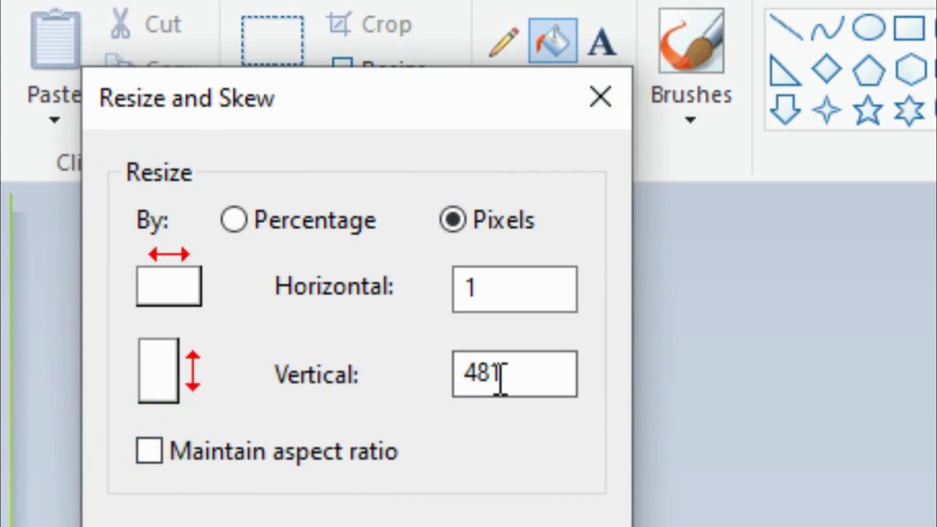
click(506, 289)
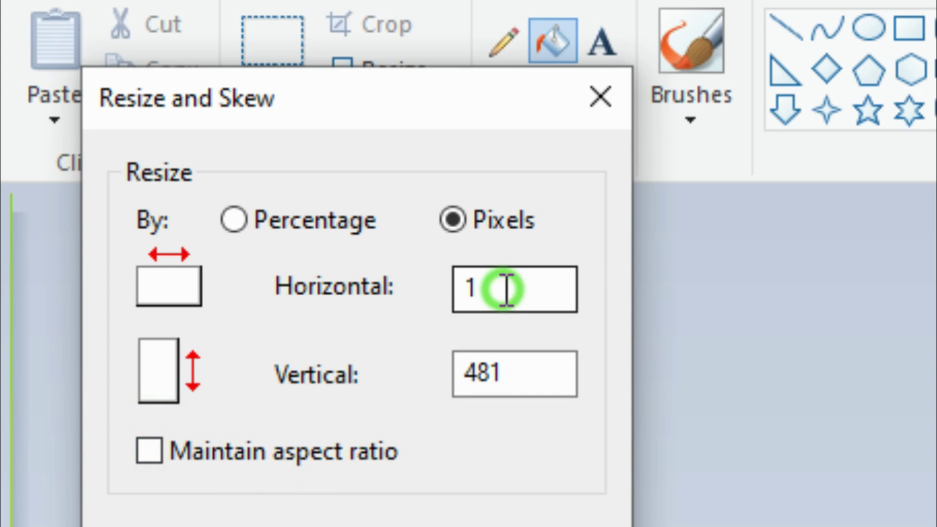
text(1000)
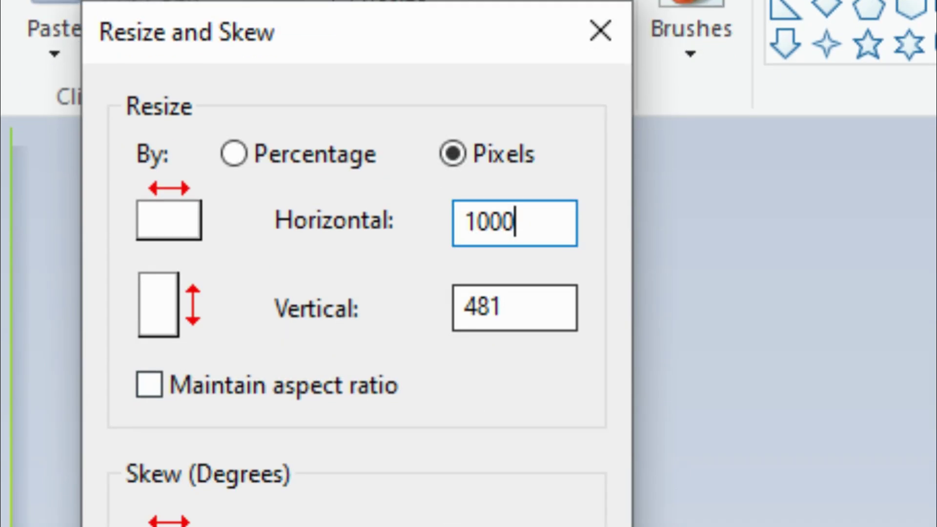
click(337, 463)
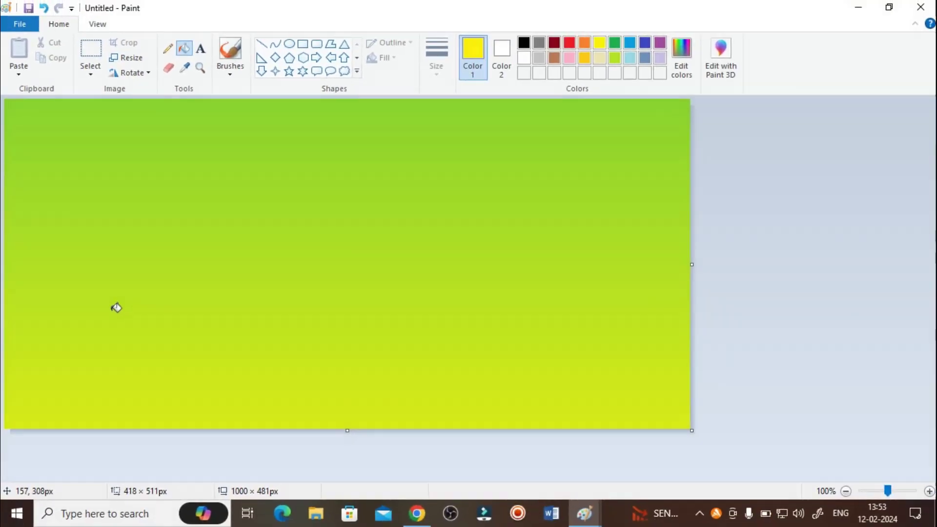
Choose a line thickness and draw a black horizontal line across the full gradient, about 360 px below the canvas's upper edge.
click(261, 44)
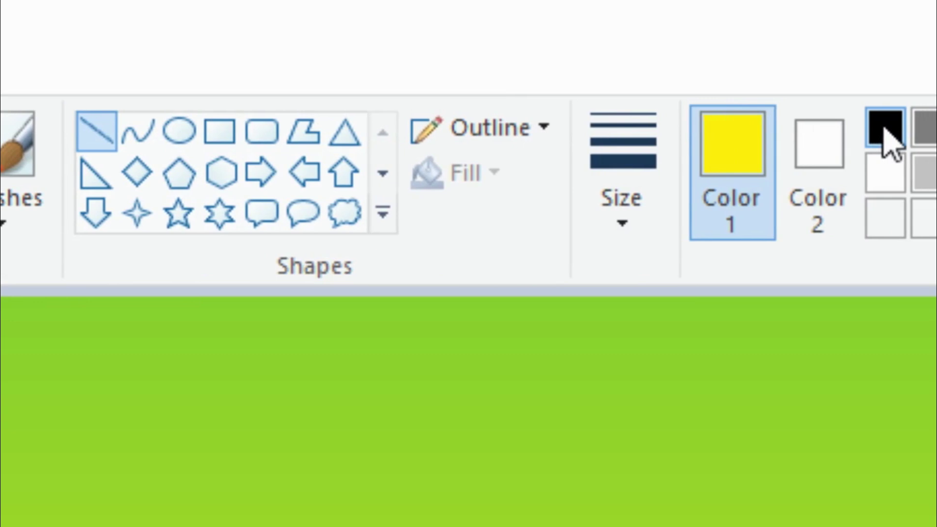
click(883, 128)
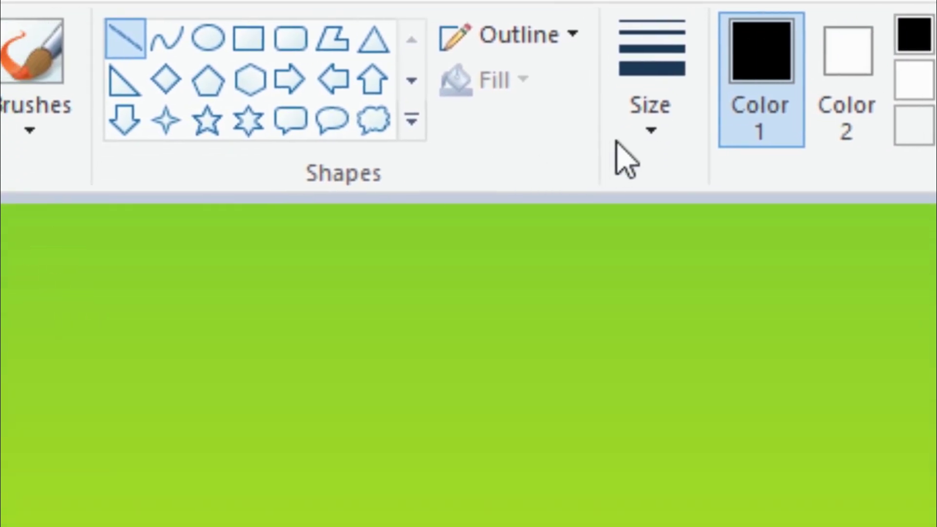
click(629, 139)
click(674, 354)
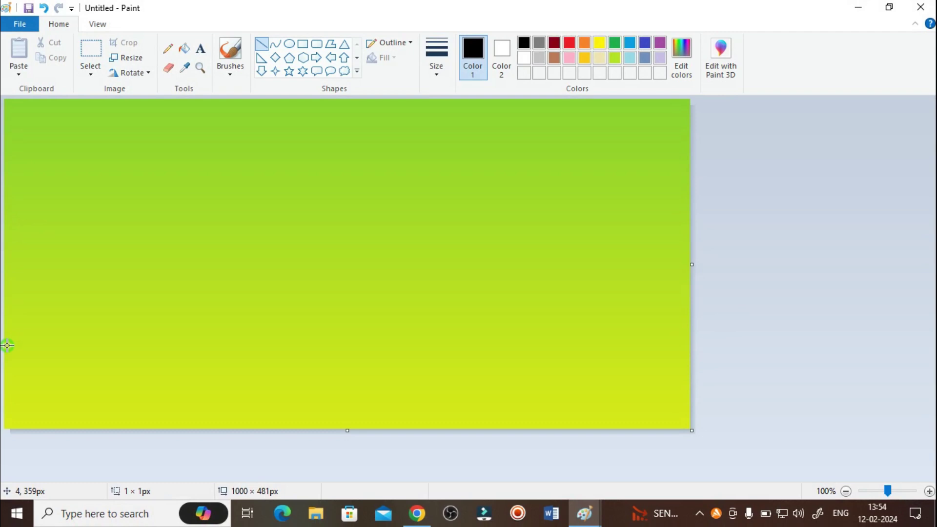
drag(7, 346, 736, 346)
drag(18, 345, 8, 346)
click(745, 302)
Draw six black vertical lines spaced along the horizontal line, each running down to the canvas's lower edge.
click(260, 45)
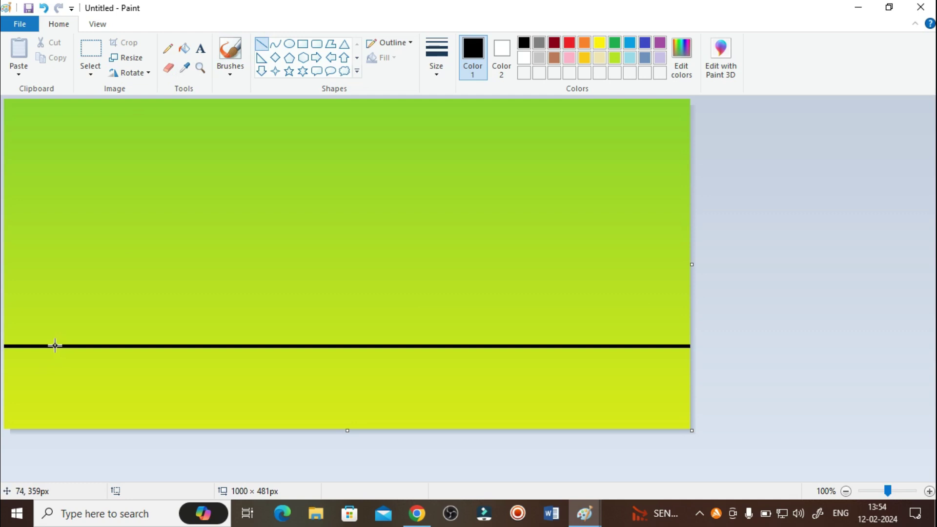
drag(55, 345, 57, 454)
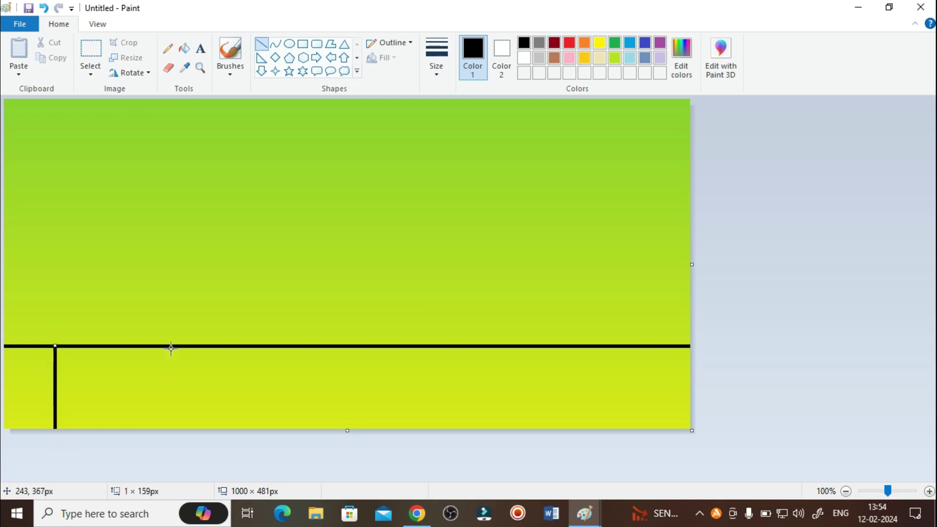
drag(172, 345, 171, 427)
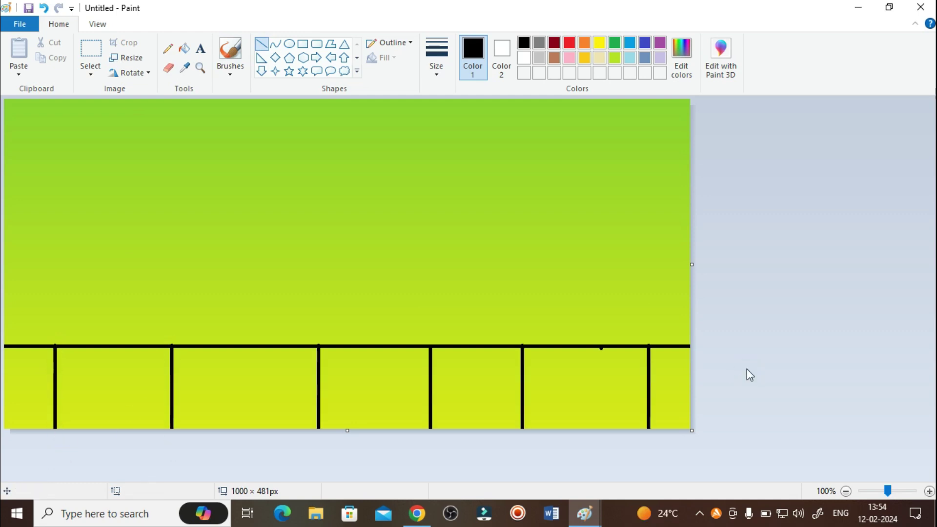
Sketch a black wavy branch with the thickest Pencil size, rising from the canvas's left edge toward its upper middle.
click(168, 49)
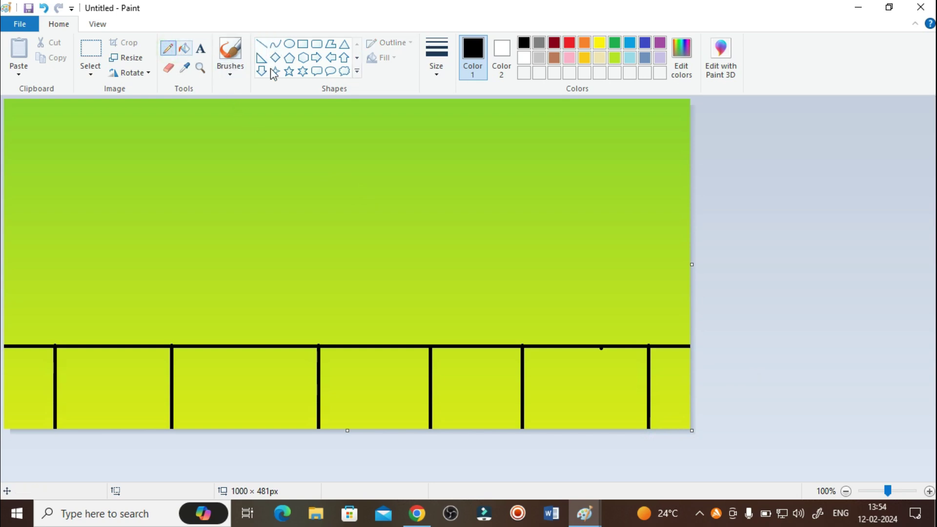
click(442, 68)
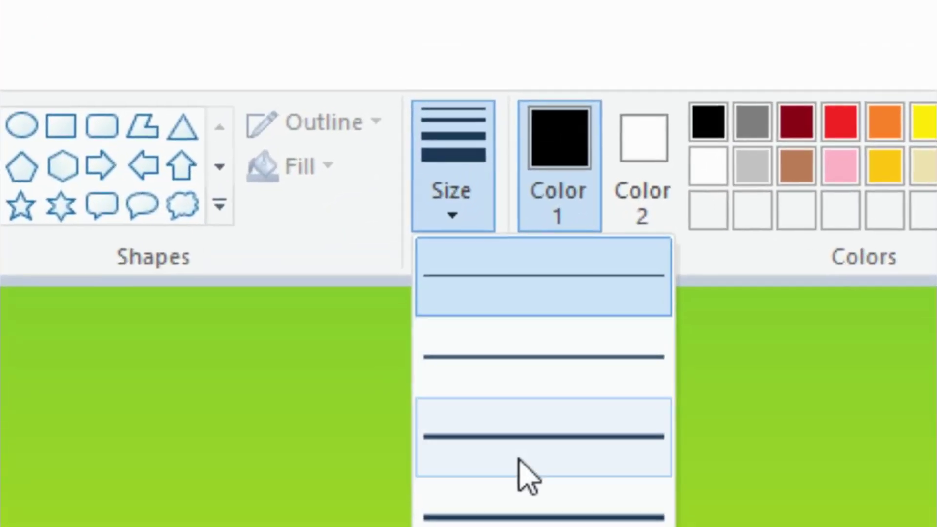
click(460, 178)
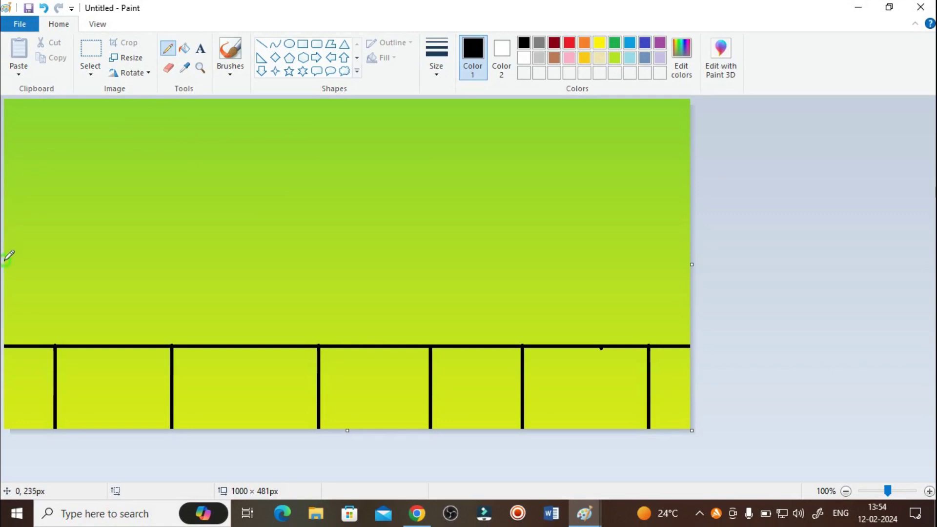
mouse_move(21, 258)
mouse_down()
mouse_move(103, 234)
mouse_move(176, 231)
mouse_move(322, 164)
mouse_up()
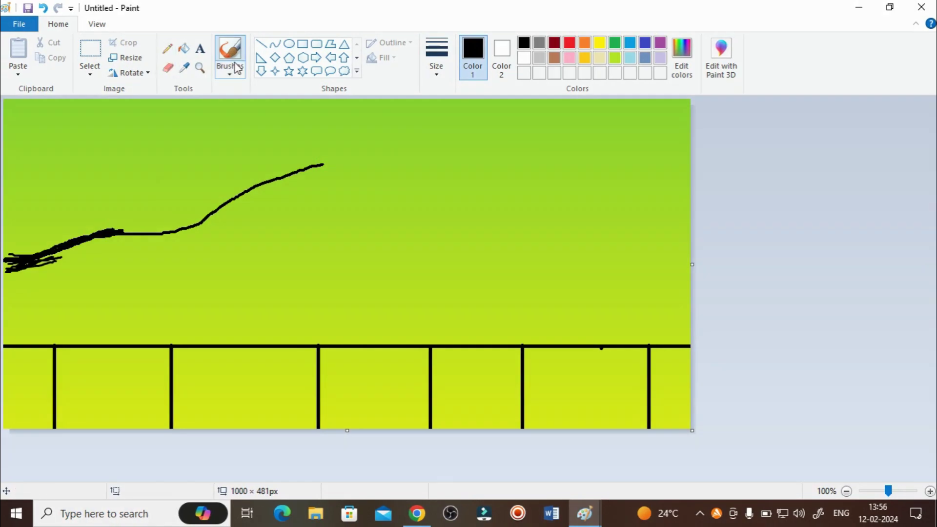
Thicken the black branch from its base at the canvas's left edge toward its tip with the standard Brush at the thickest size.
click(230, 73)
click(232, 97)
click(436, 73)
click(460, 178)
drag(39, 258, 80, 249)
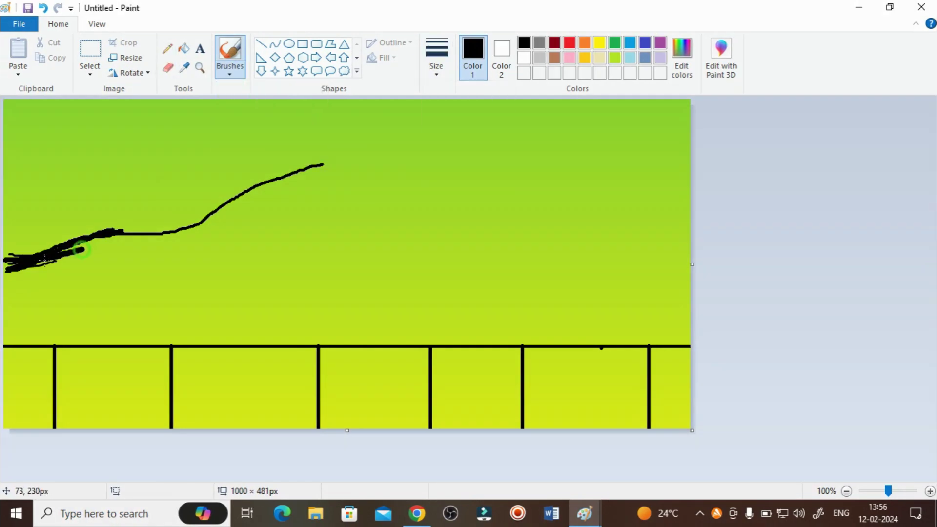
drag(5, 271, 267, 180)
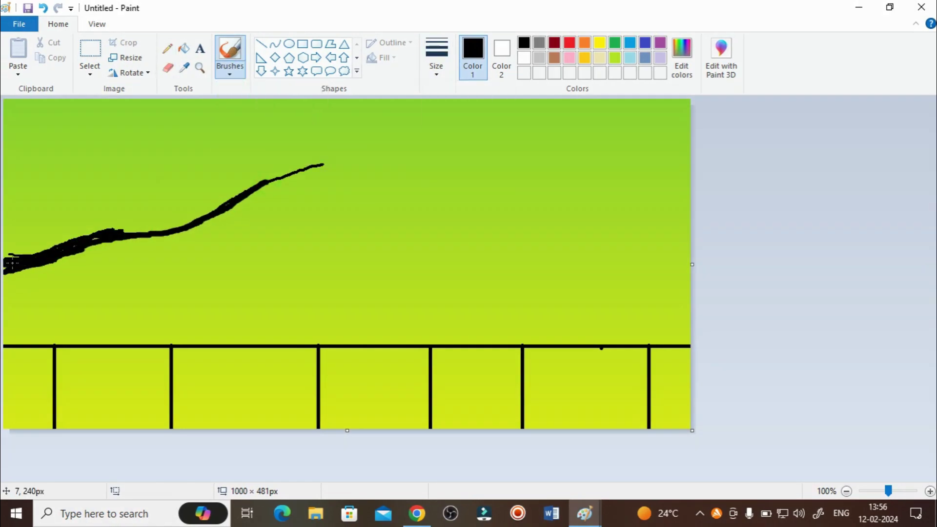
mouse_move(27, 258)
mouse_down()
mouse_move(158, 234)
mouse_move(83, 259)
mouse_move(82, 247)
mouse_move(8, 265)
mouse_up()
Paint black forked twigs off the branch's upper and lower sides, extending their ends toward the middle of the canvas.
mouse_move(198, 219)
mouse_down()
mouse_move(319, 164)
mouse_move(278, 180)
mouse_move(359, 186)
mouse_move(212, 195)
mouse_move(189, 233)
mouse_move(158, 234)
mouse_move(310, 277)
mouse_up()
drag(255, 244, 342, 241)
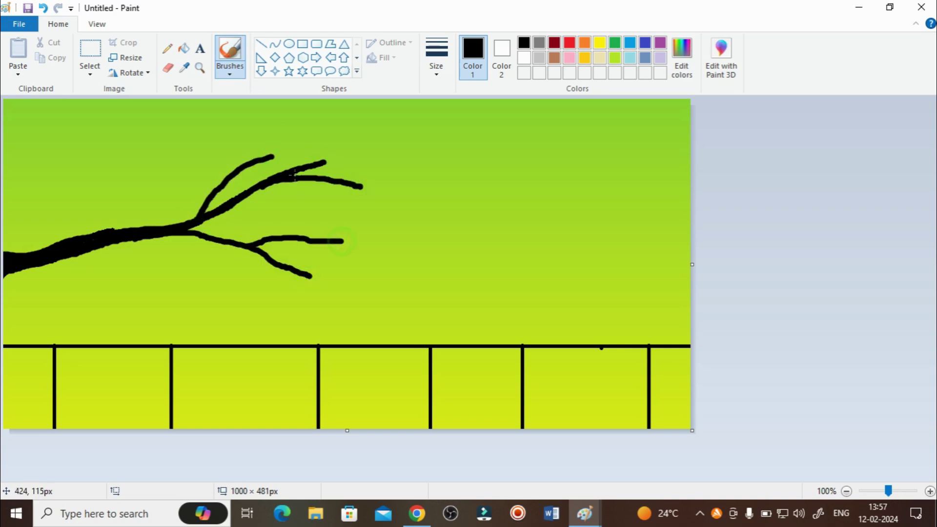
click(323, 162)
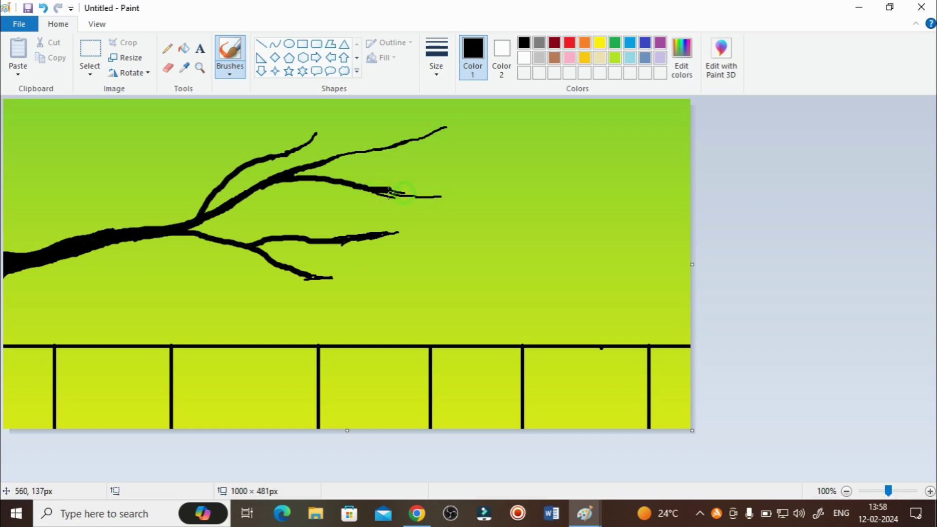
Draw a white circle with solid color fill, about 116 px wide, in the sky to the right of the branch as a moon.
click(439, 73)
click(437, 176)
click(289, 44)
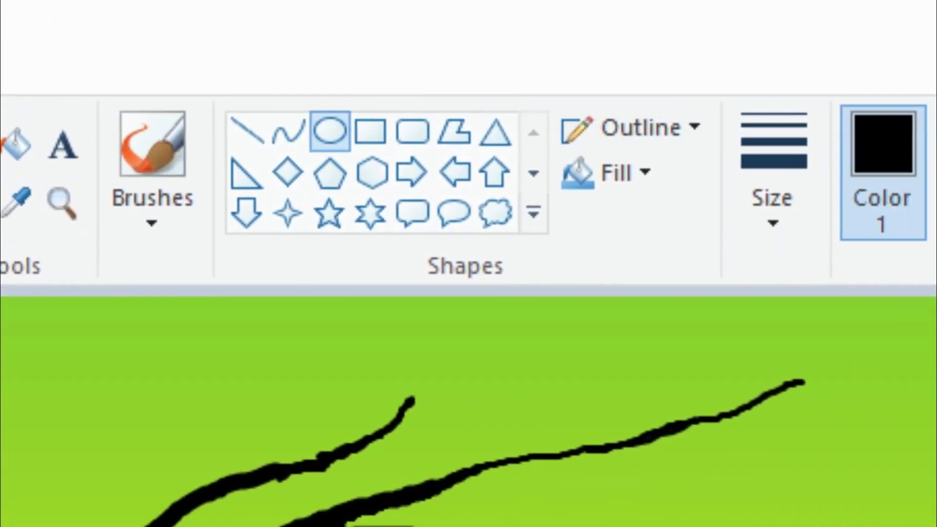
click(865, 172)
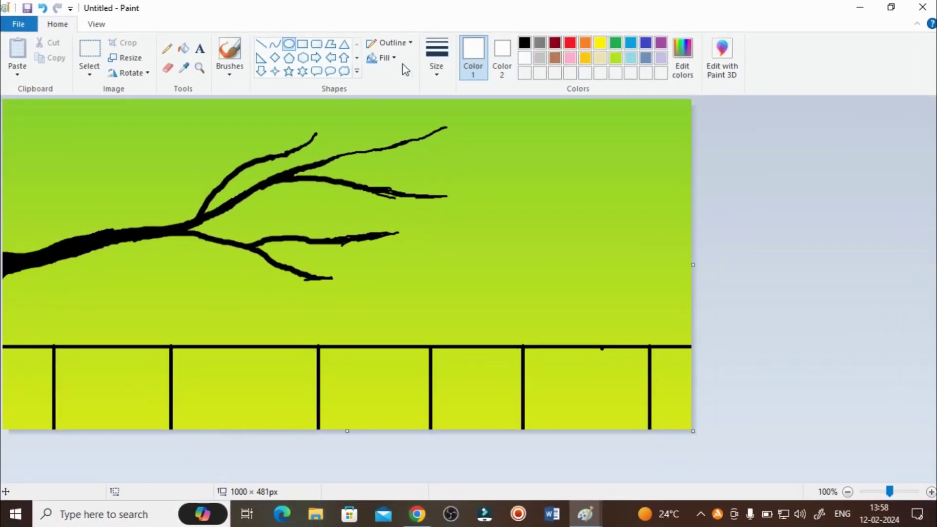
click(471, 173)
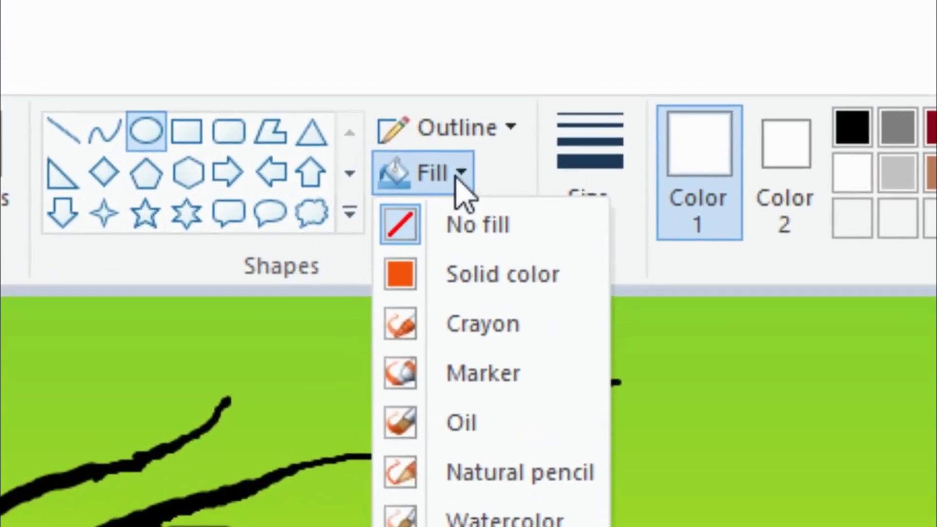
click(393, 59)
click(458, 173)
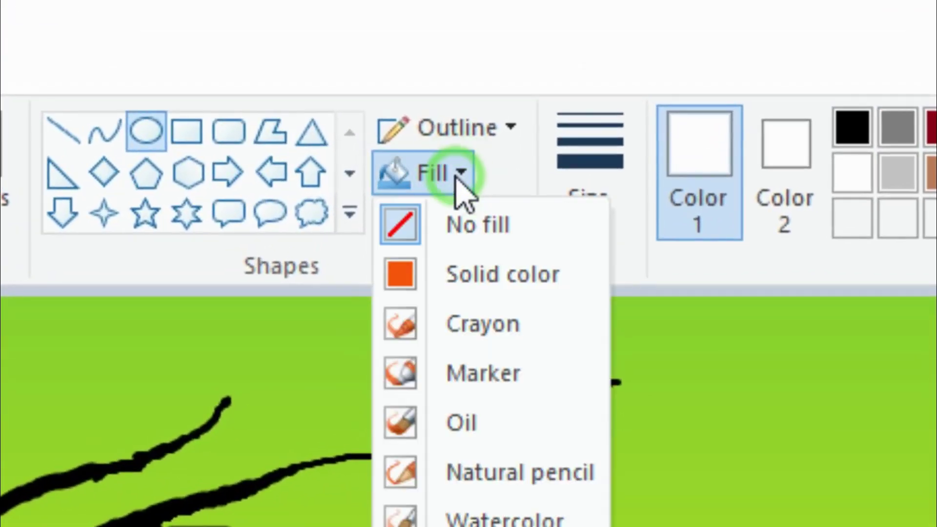
click(481, 271)
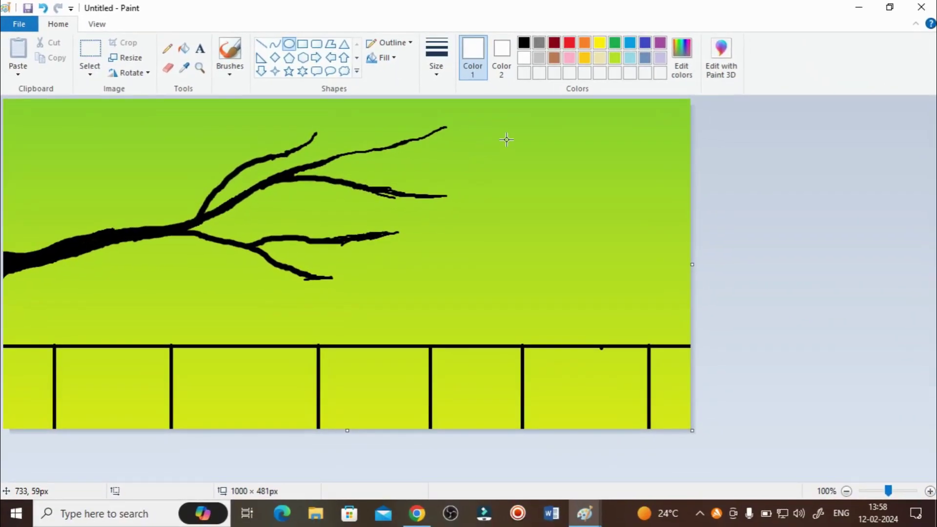
drag(506, 140, 585, 218)
drag(554, 184, 564, 194)
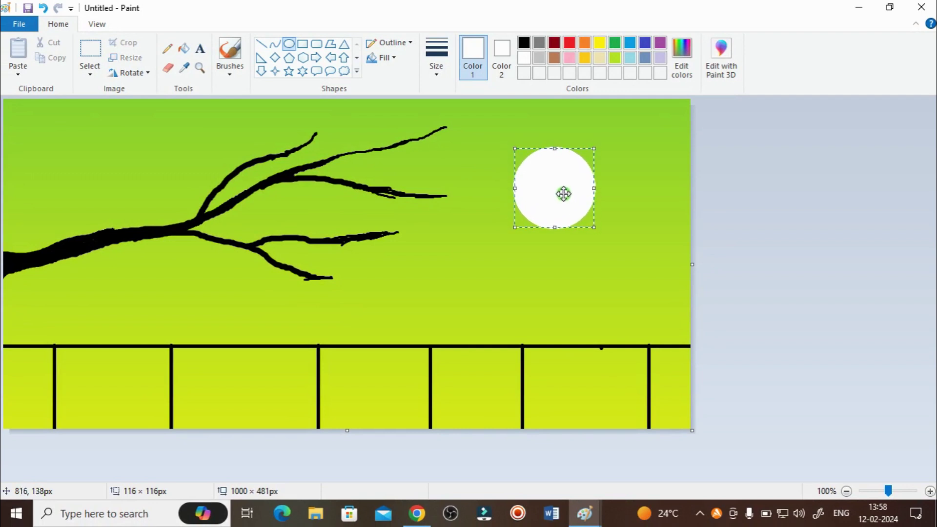
click(616, 191)
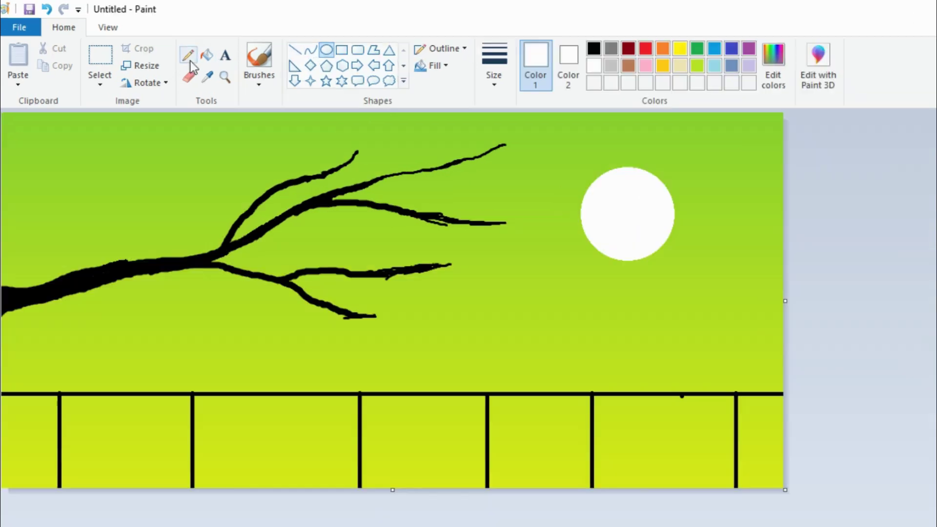
Scatter small white star dots across the sky around the branch and moon using the Pencil at the thickest size.
click(166, 48)
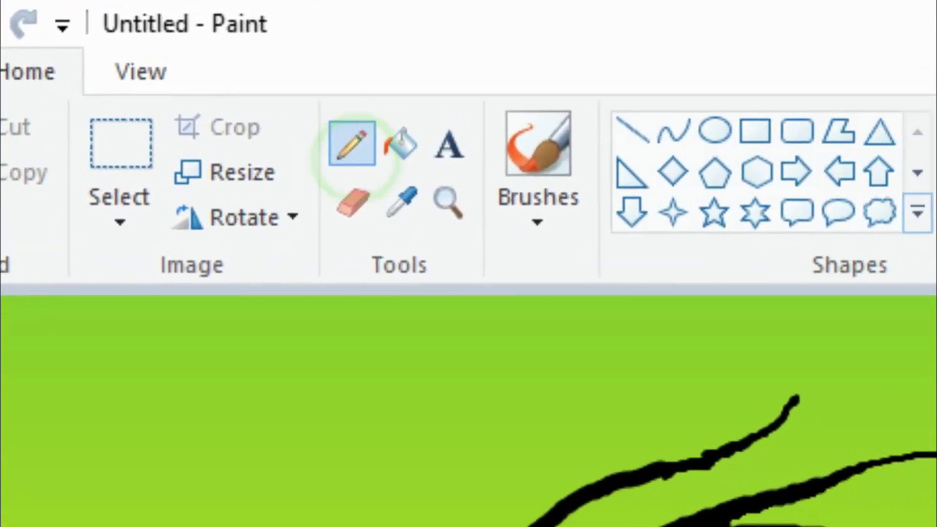
click(910, 200)
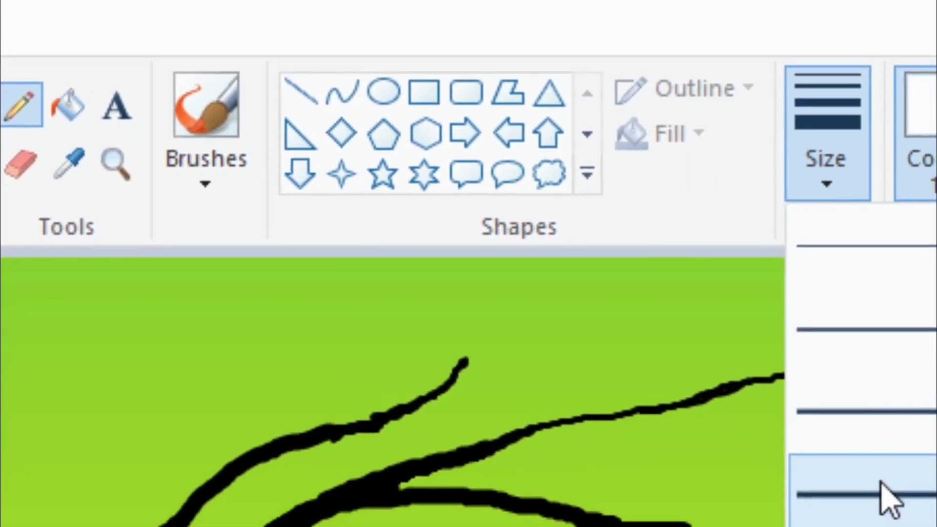
click(893, 512)
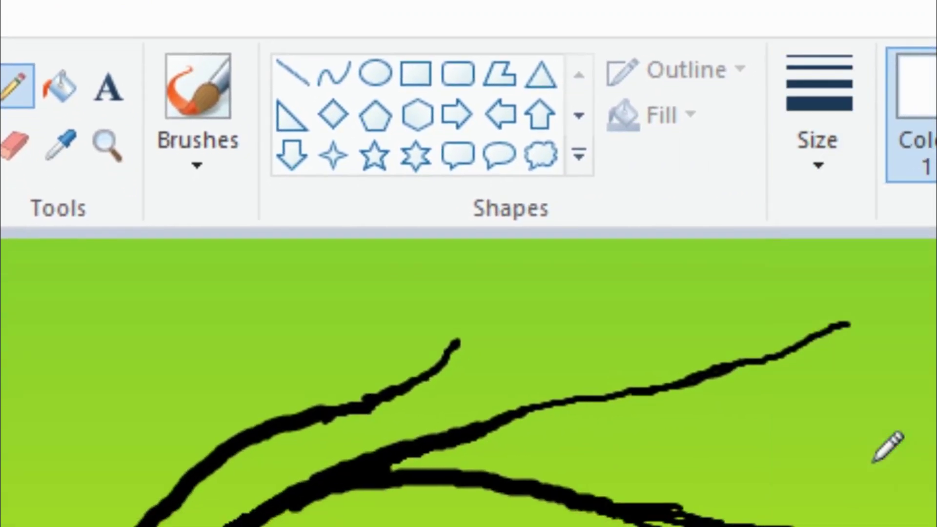
click(473, 126)
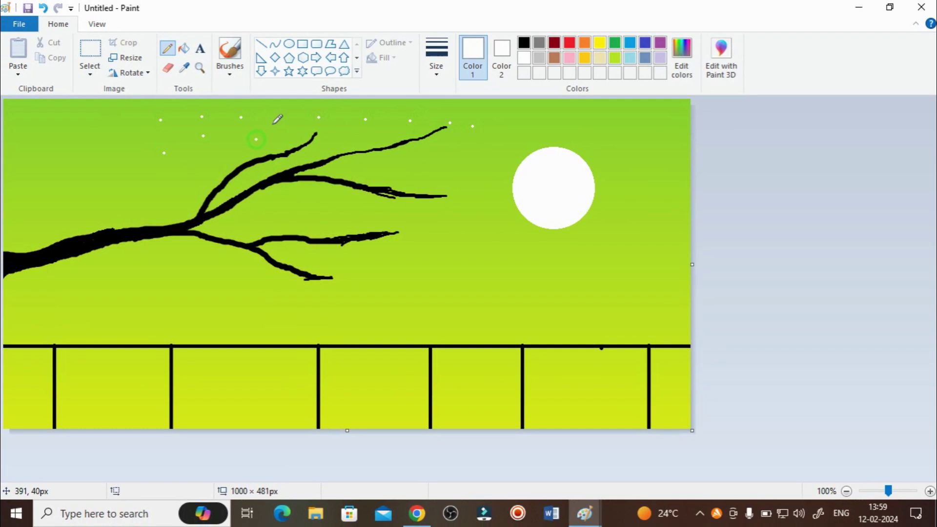
click(244, 247)
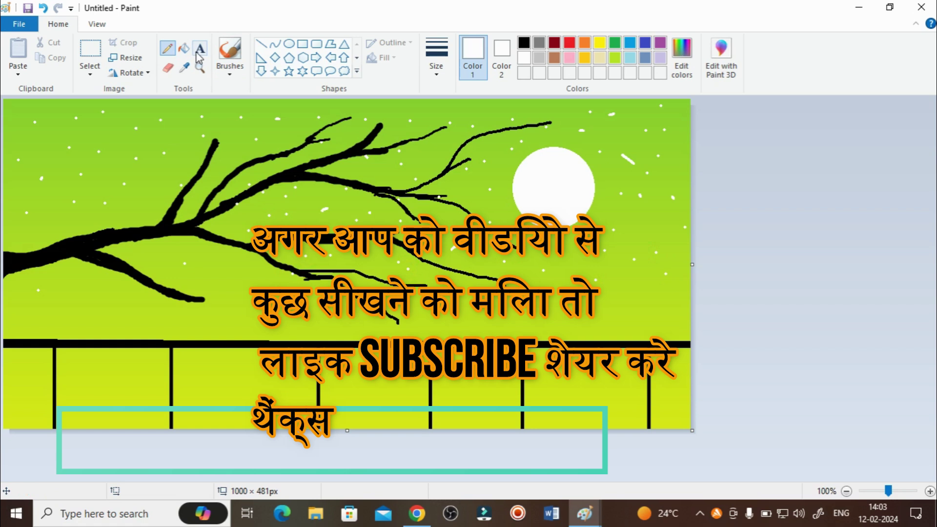
Start a white text box with a transparent background just above the railing, beneath the moon.
click(200, 48)
click(538, 305)
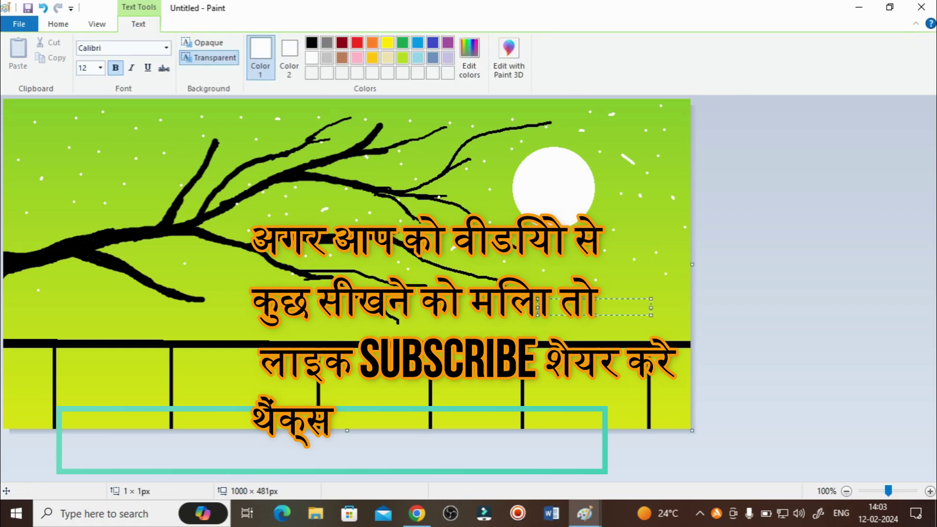